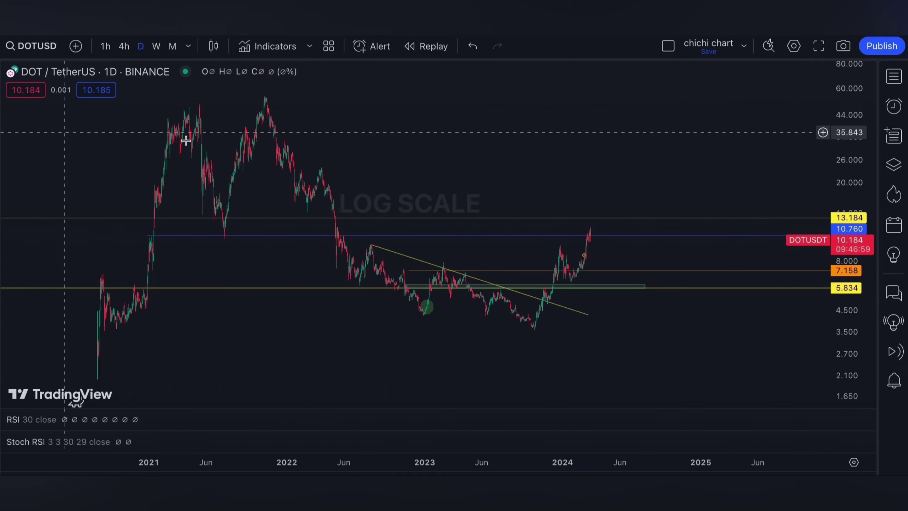
# - Mark the late-December 2023 price high with a short horizontal white brush stroke on the 4-hour chart
pyautogui.scroll(10, 496, 223)
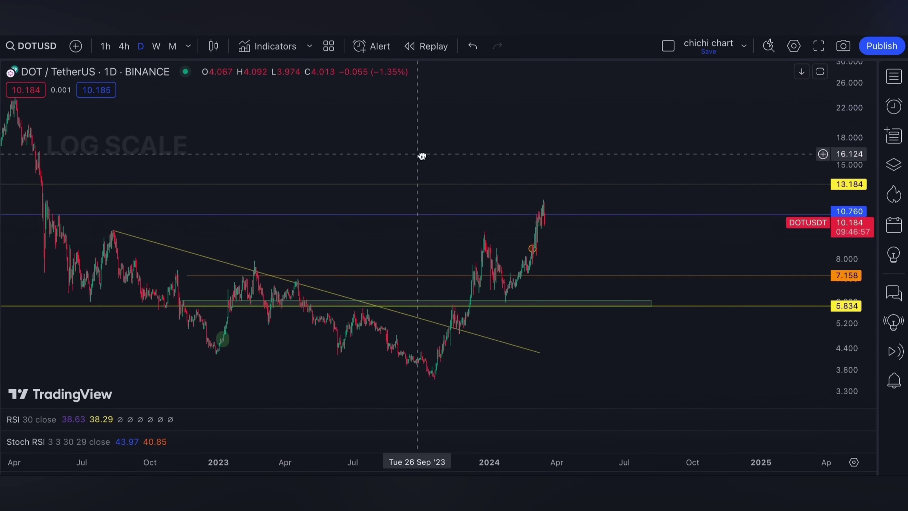
pyautogui.click(124, 45)
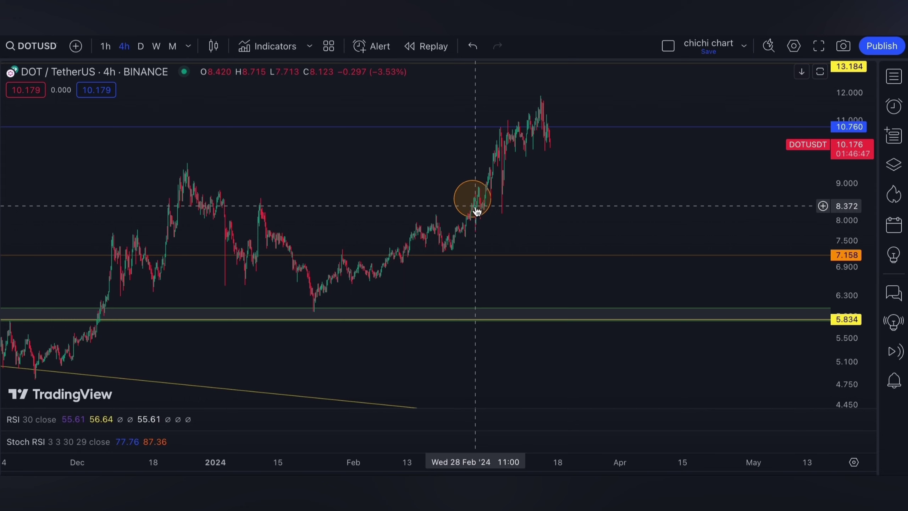
pyautogui.moveTo(177, 166); pyautogui.dragTo(205, 166)
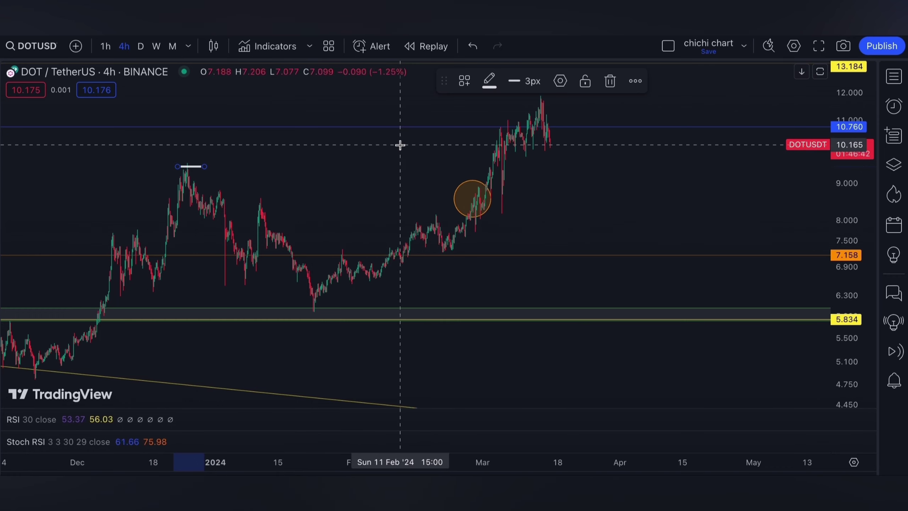
pyautogui.click(566, 172)
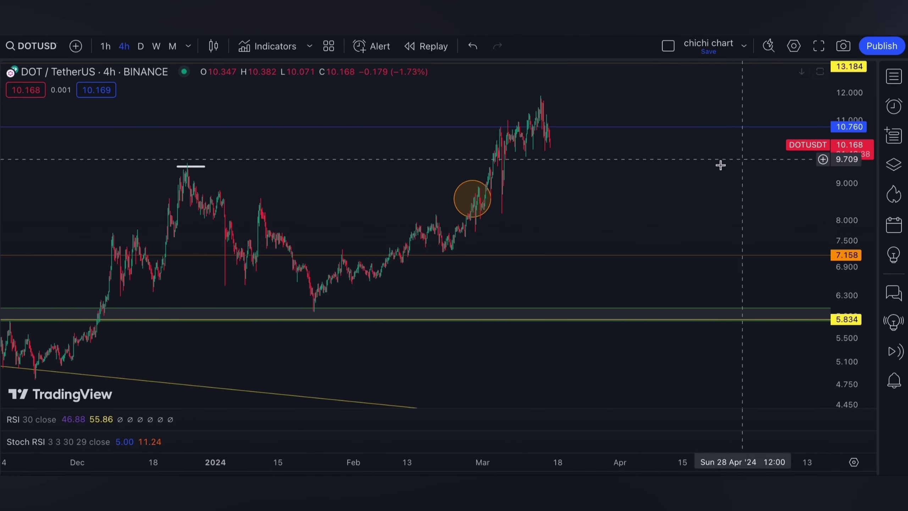
# - Brush a short horizontal mark across the early-March highs near the blue 10.760 line, and delete that mark
pyautogui.scroll(-3, 717, 172)
pyautogui.moveTo(848, 140); pyautogui.dragTo(844, 214)
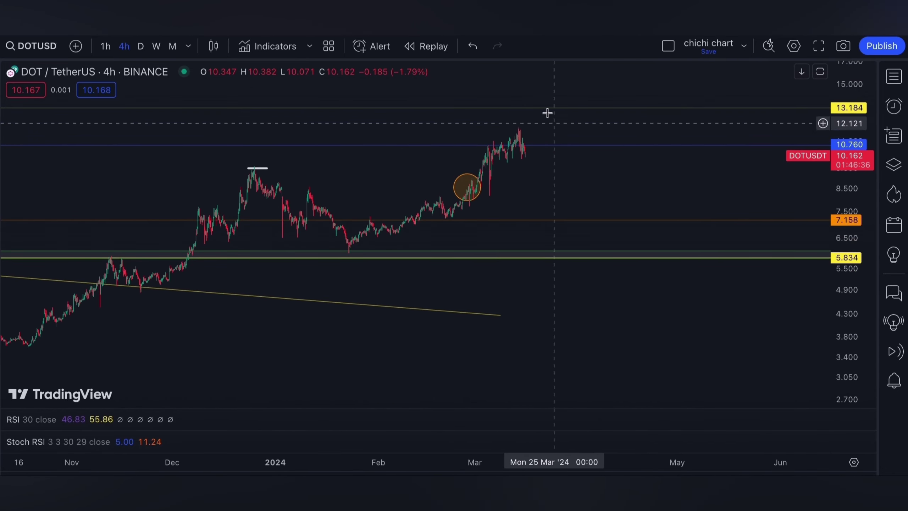
pyautogui.scroll(-2, 715, 184)
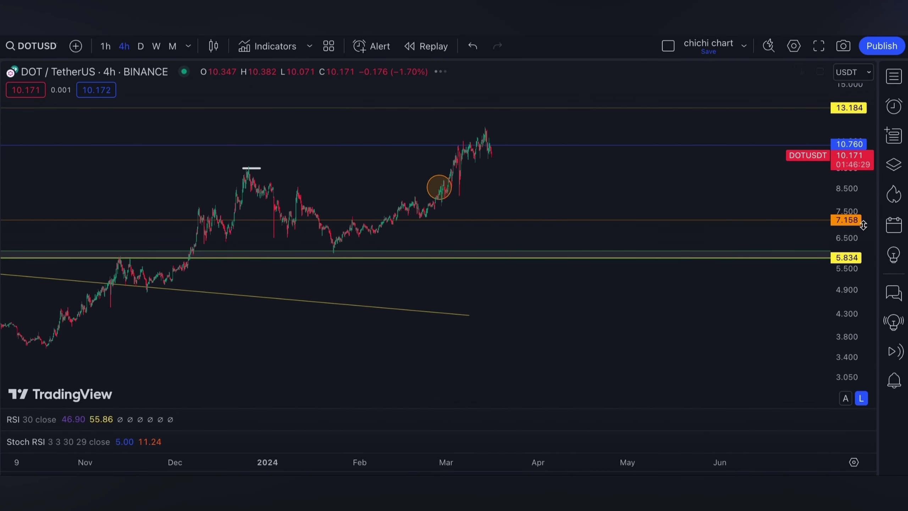
pyautogui.moveTo(863, 225); pyautogui.dragTo(860, 145)
pyautogui.moveTo(589, 168); pyautogui.dragTo(573, 203)
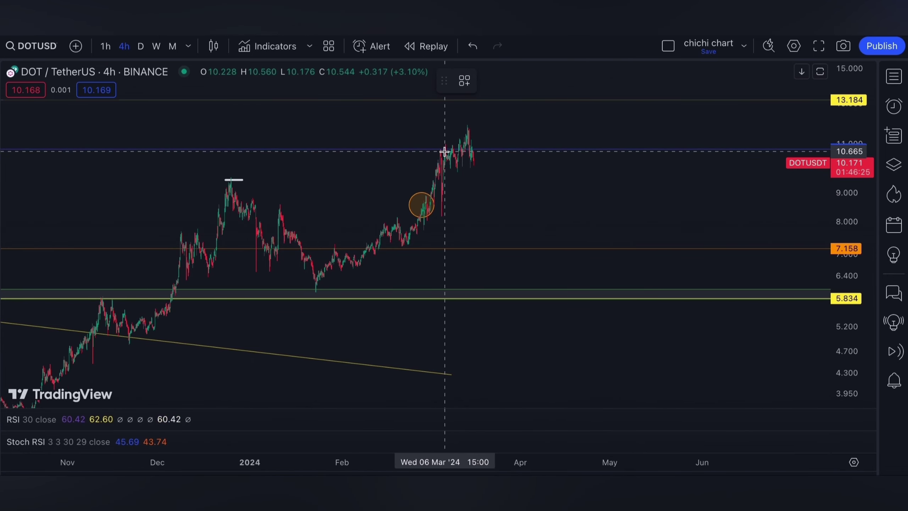
pyautogui.moveTo(438, 148); pyautogui.dragTo(471, 148)
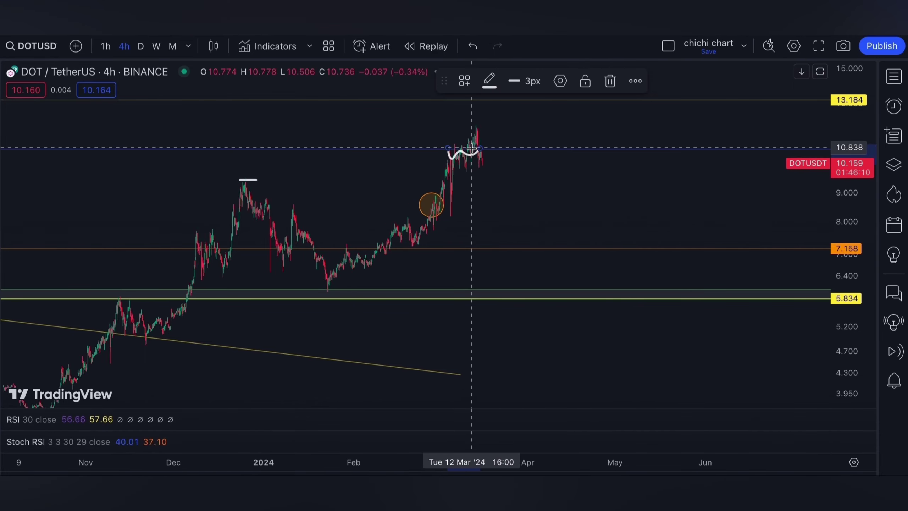
pyautogui.scroll(-2, 471, 148)
pyautogui.press('Delete')
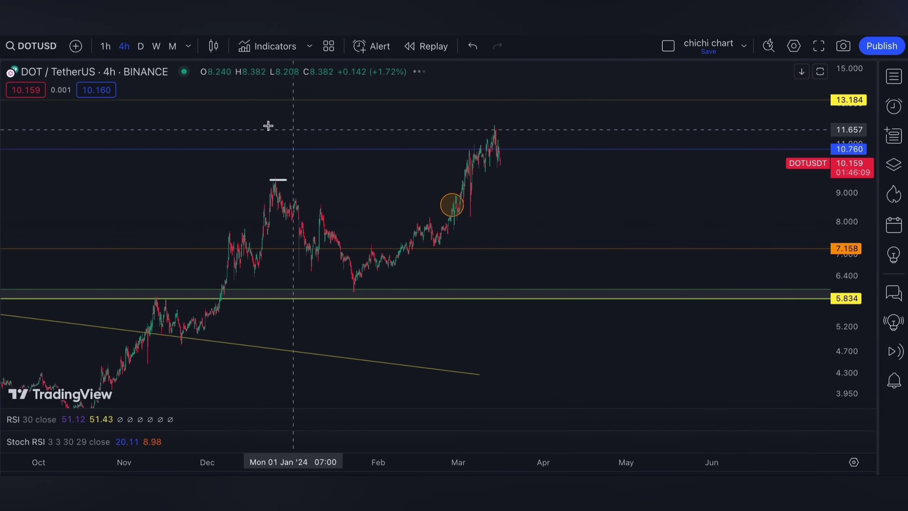
# - Switch to the daily timeframe and expand the RSI pane below the recent price action
pyautogui.click(140, 46)
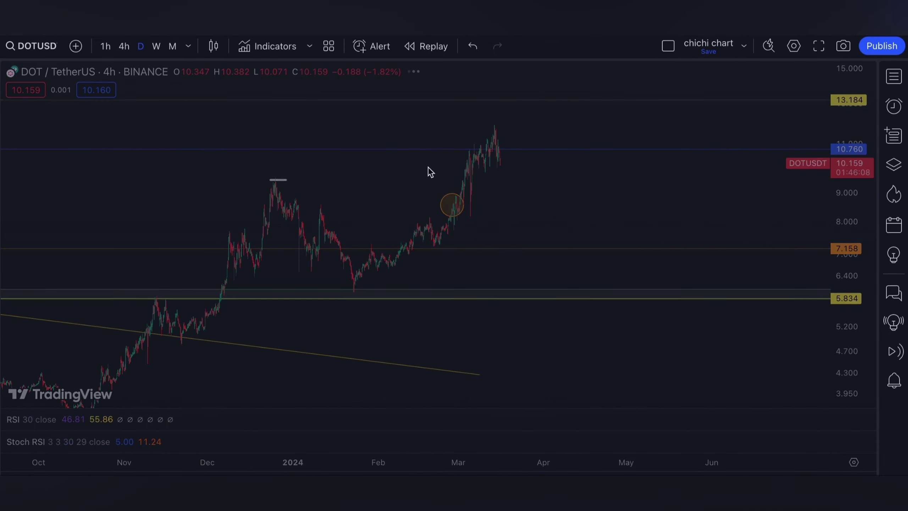
pyautogui.rightClick(581, 183)
pyautogui.click(601, 191)
pyautogui.scroll(-5, 600, 191)
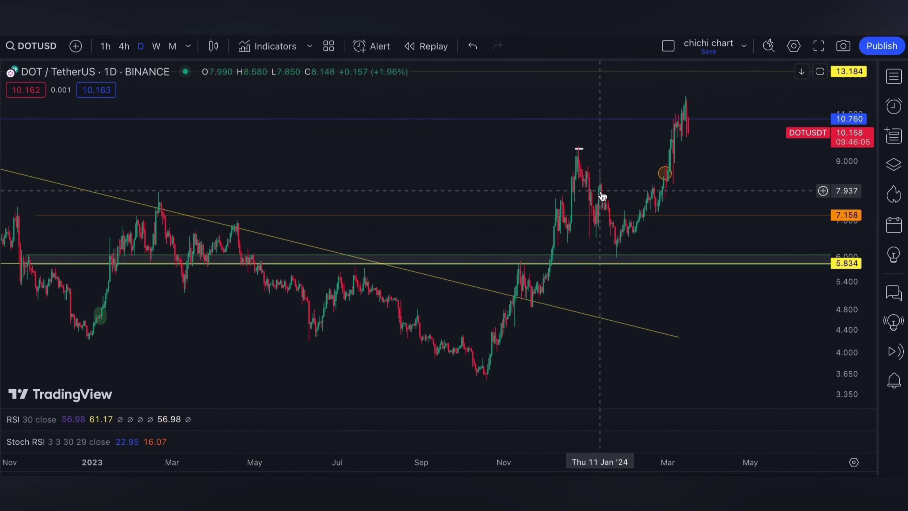
pyautogui.click(802, 419)
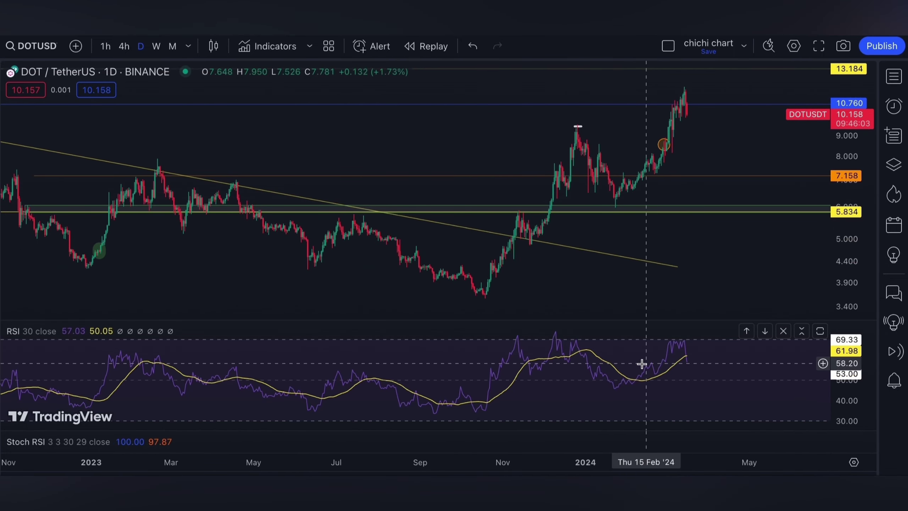
# - Draw green trend lines from the December high to the March high on price and across the matching RSI peaks
pyautogui.hscroll(5, 639, 363)
pyautogui.scroll(-1, 639, 364)
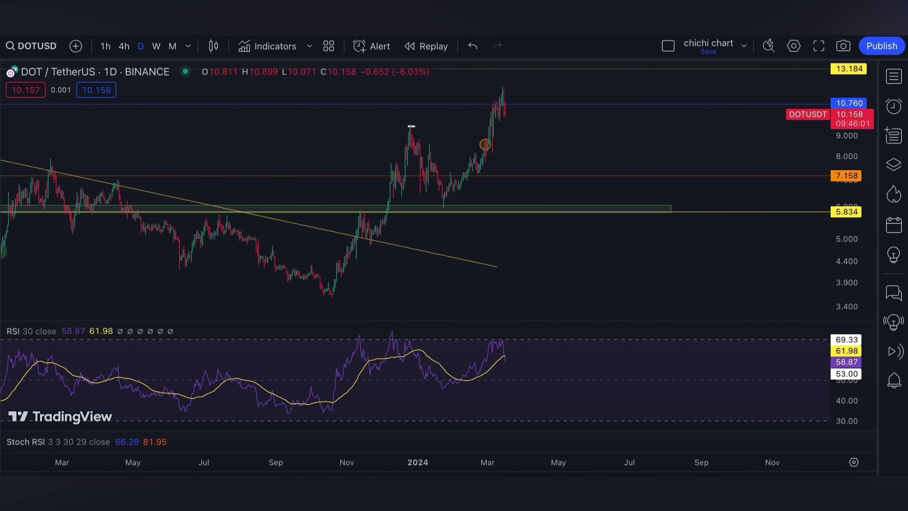
pyautogui.click(405, 127)
pyautogui.click(506, 84)
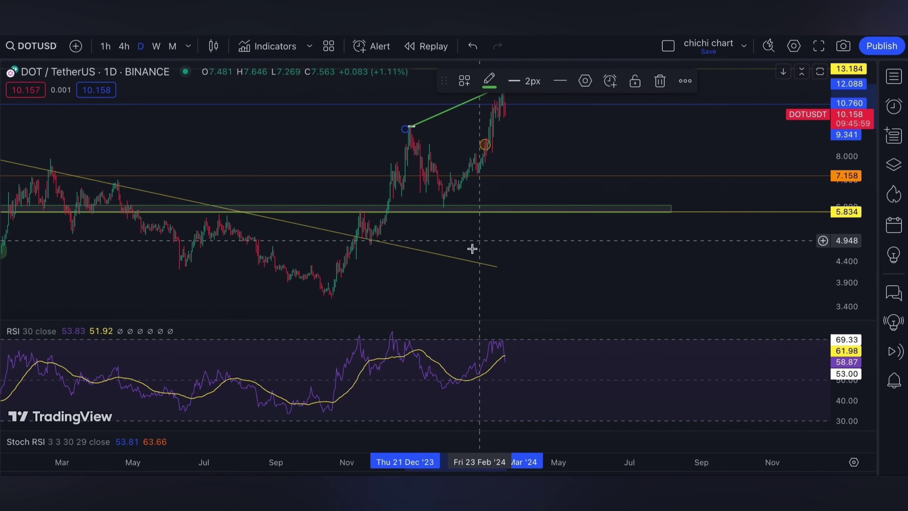
pyautogui.click(393, 327)
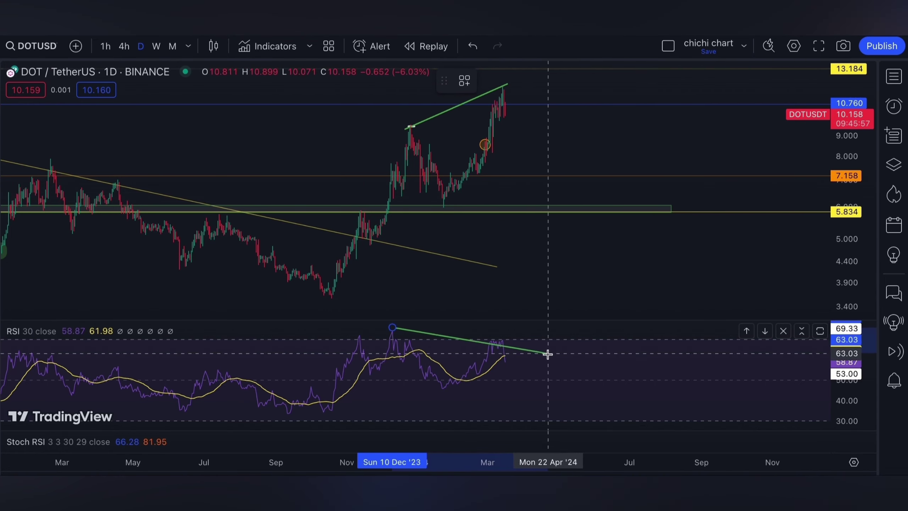
pyautogui.click(529, 343)
# - Switch to the 4-hour timeframe, expand the Stoch RSI pane and remove the RSI indicator
pyautogui.click(124, 46)
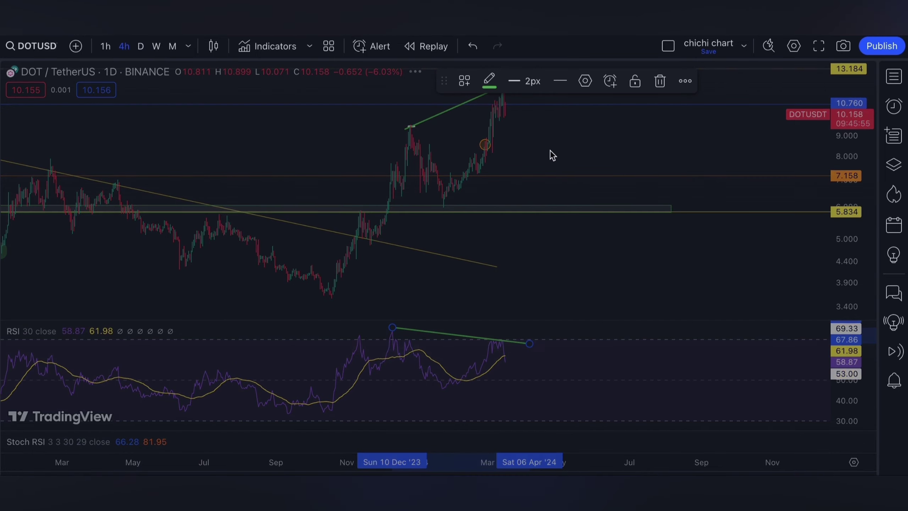
pyautogui.scroll(-5, 689, 353)
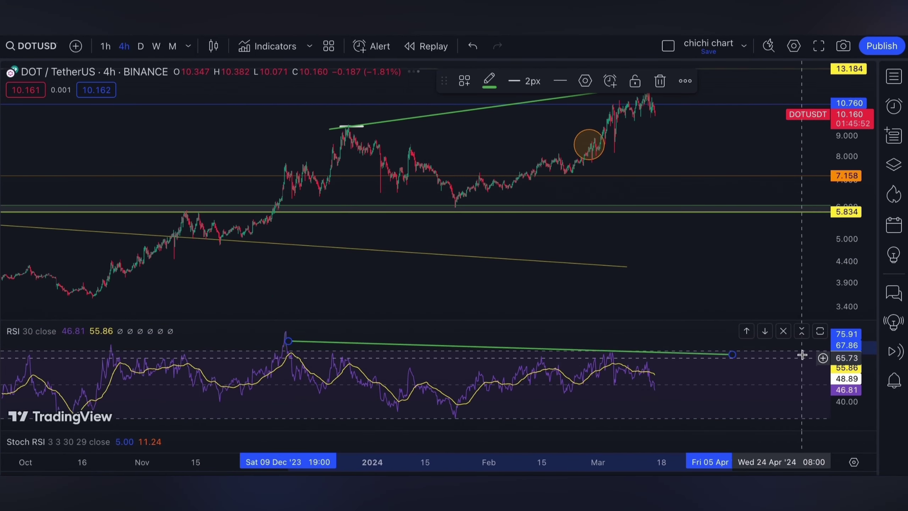
pyautogui.scroll(-3, 729, 389)
pyautogui.click(802, 441)
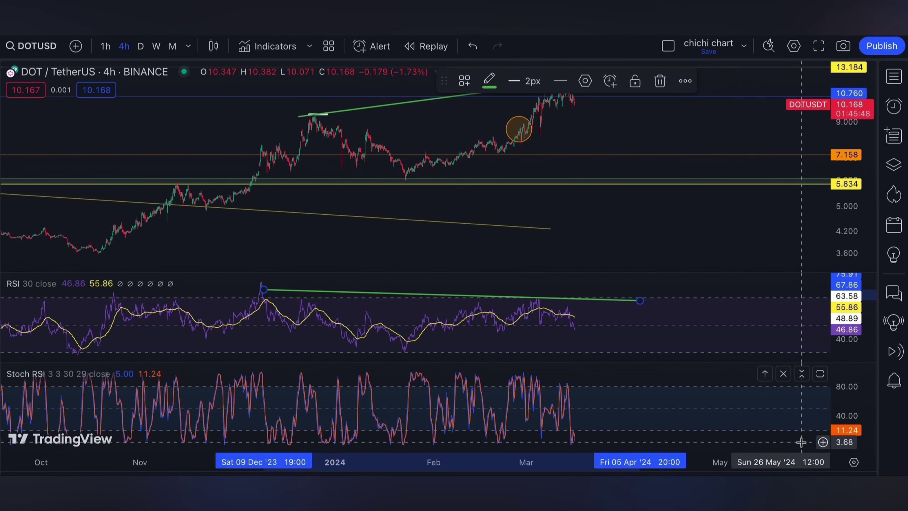
pyautogui.click(783, 284)
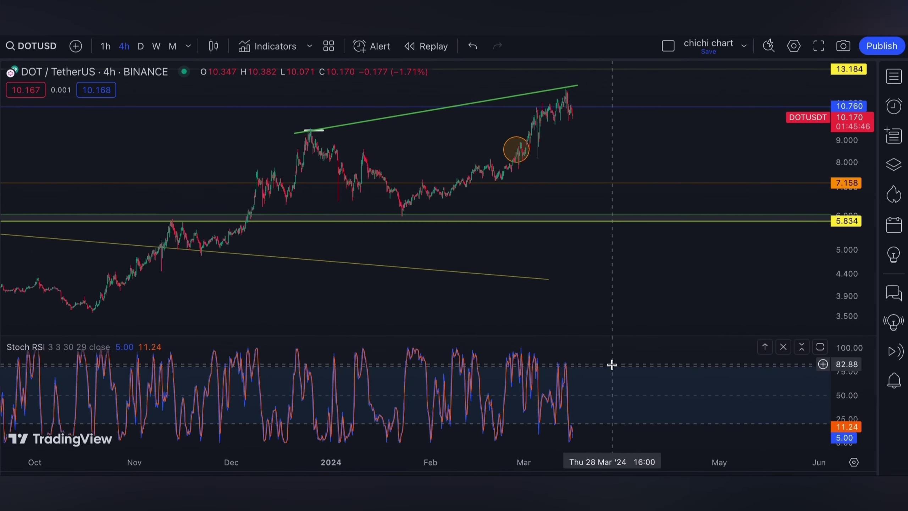
# - Examine the latest Stoch RSI swings against the March candles on the 4-hour chart
pyautogui.scroll(5, 612, 364)
pyautogui.rightClick(436, 379)
pyautogui.moveTo(436, 379); pyautogui.dragTo(720, 379)
pyautogui.scroll(1, 659, 384)
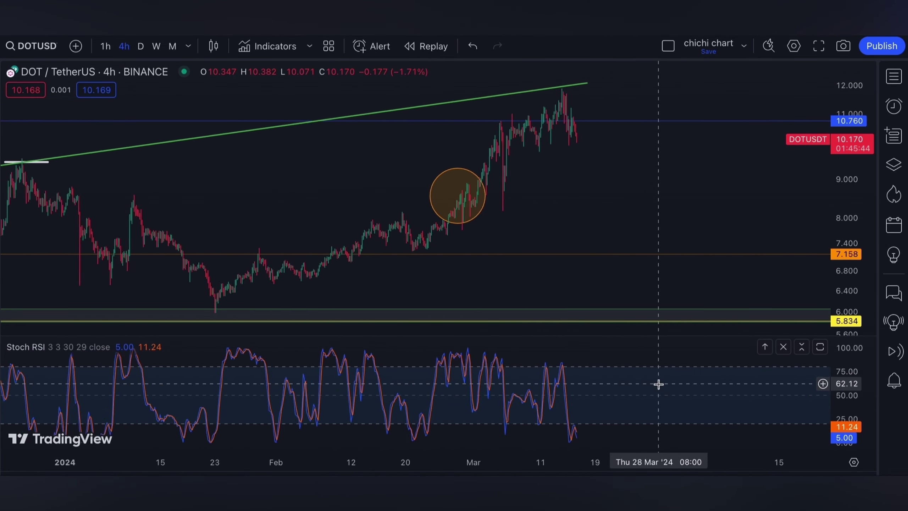
pyautogui.scroll(6, 658, 384)
pyautogui.moveTo(375, 374); pyautogui.dragTo(590, 369)
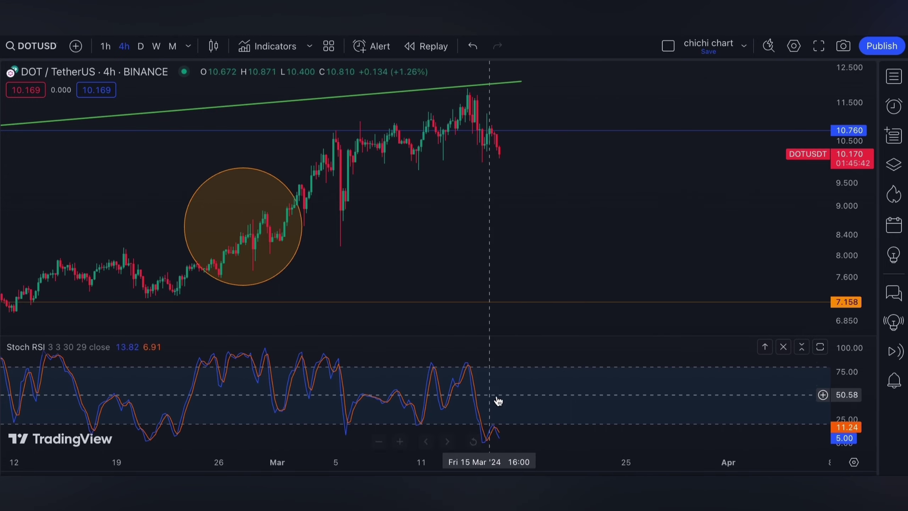
# - Compare the current Stoch RSI position on the 1-hour and daily timeframes
pyautogui.click(104, 47)
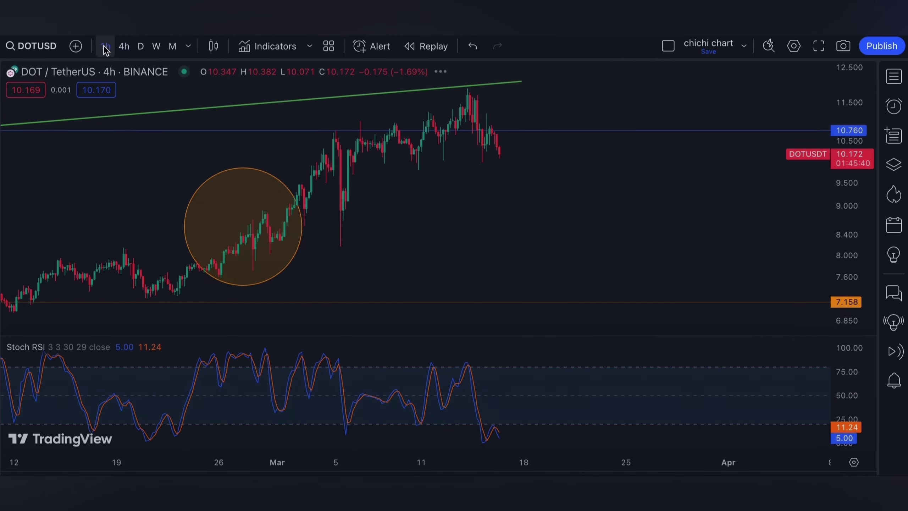
pyautogui.scroll(-5, 589, 299)
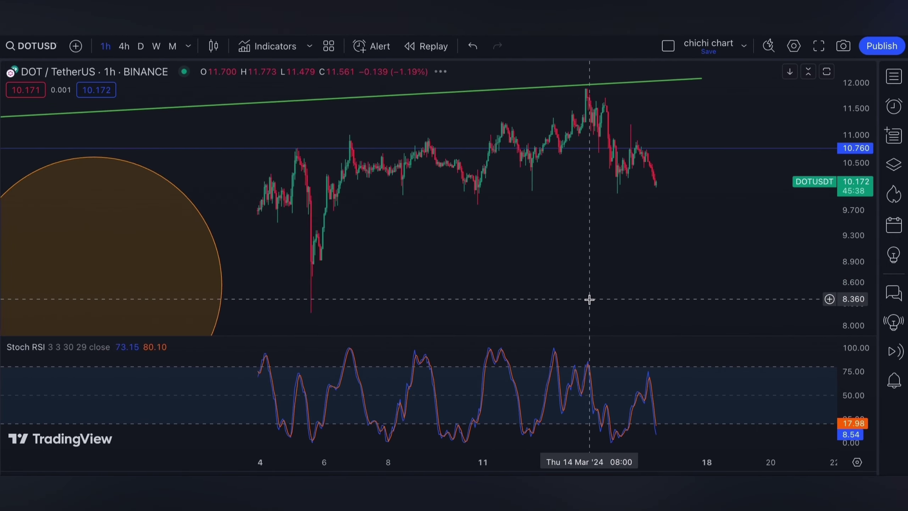
pyautogui.click(140, 46)
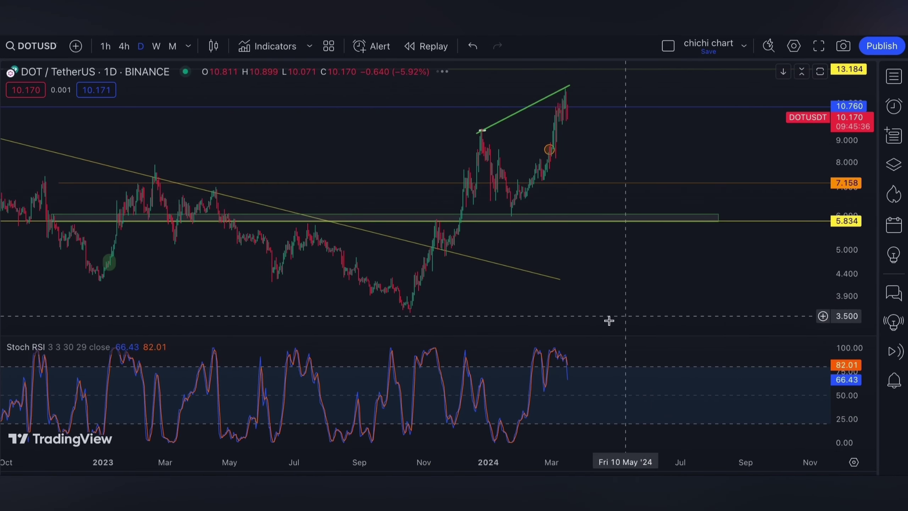
pyautogui.scroll(3, 602, 325)
pyautogui.moveTo(528, 376); pyautogui.dragTo(691, 372)
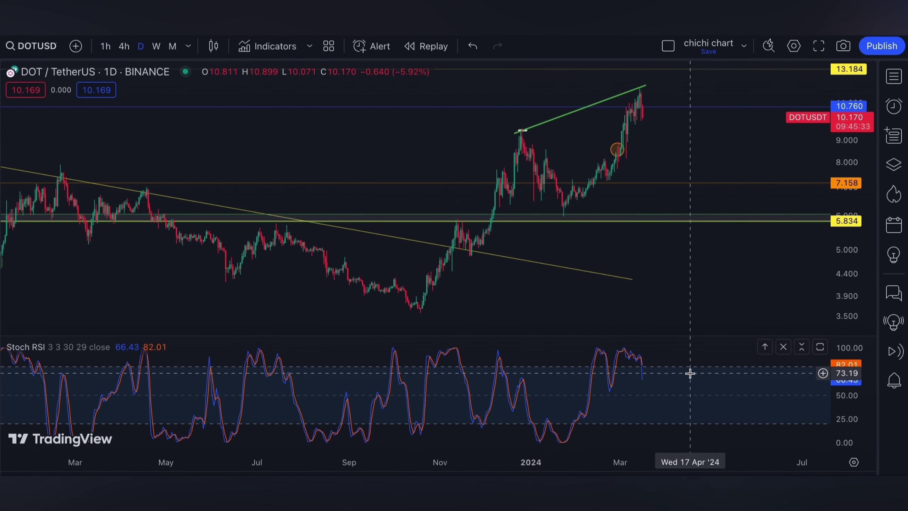
pyautogui.scroll(3, 679, 371)
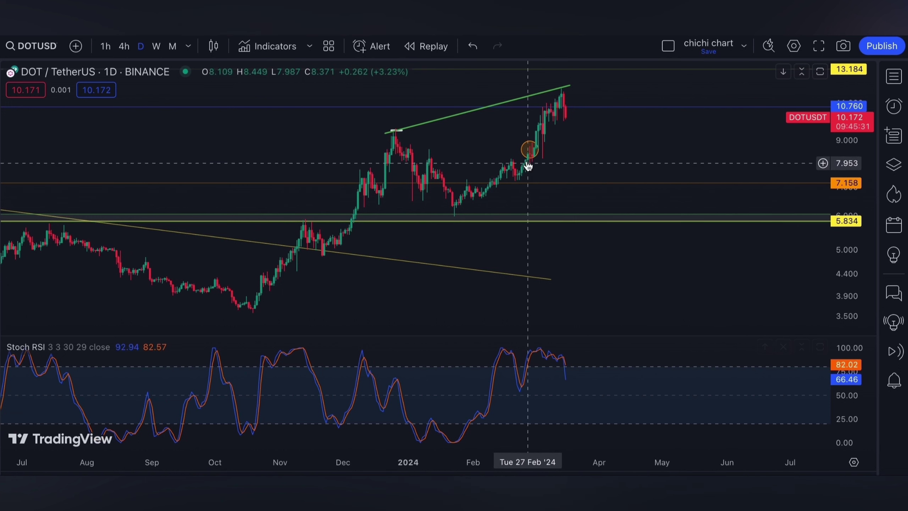
# - Delete the green trend line across the price highs and collapse the Stoch RSI pane
pyautogui.click(514, 99)
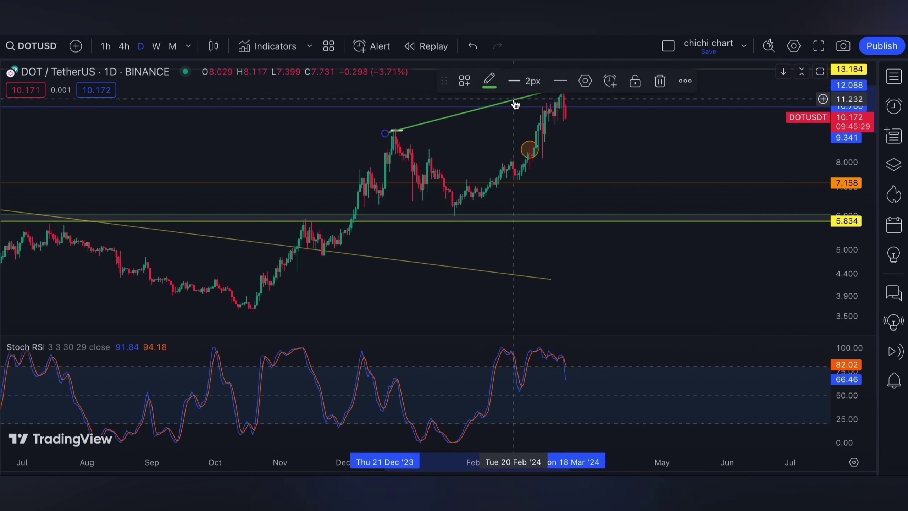
pyautogui.press('Delete')
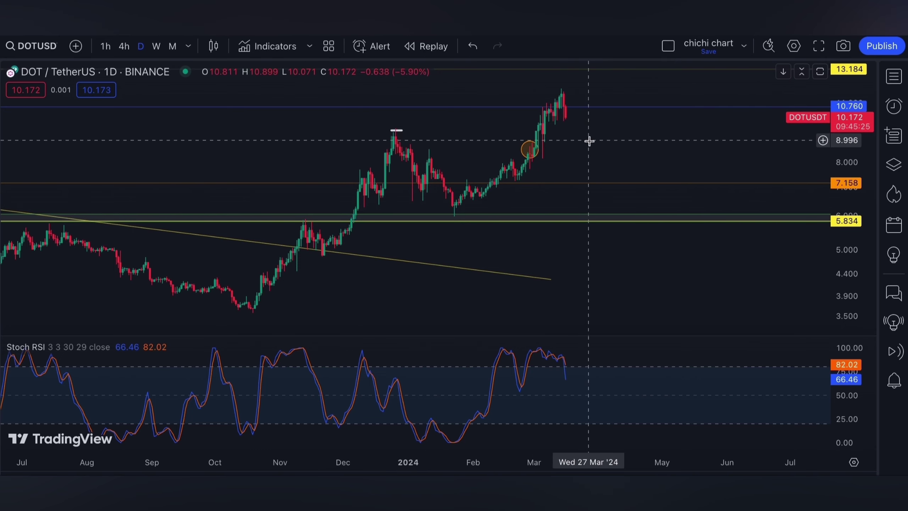
pyautogui.click(802, 348)
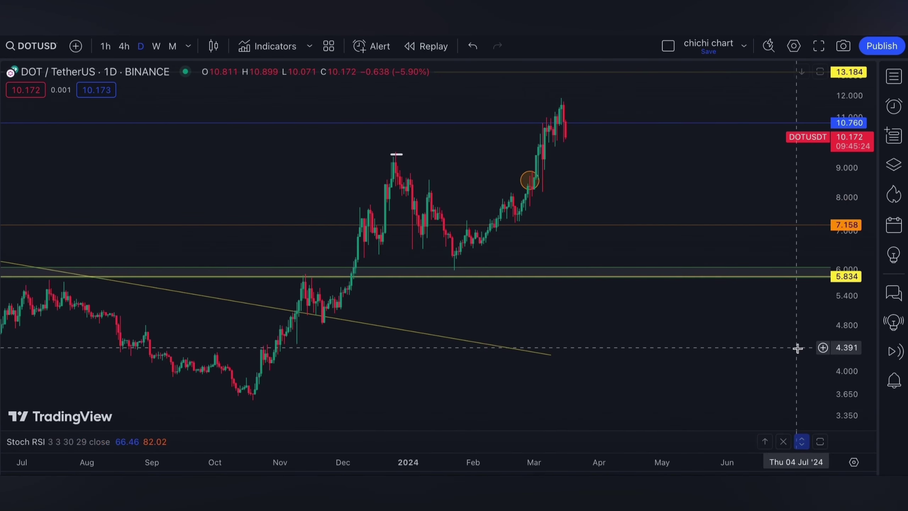
# - Draw a Fibonacci retracement on the 4-hour chart from the February low at 7.226 to the March high at 11.877, and delete it
pyautogui.click(123, 46)
pyautogui.scroll(-5, 386, 233)
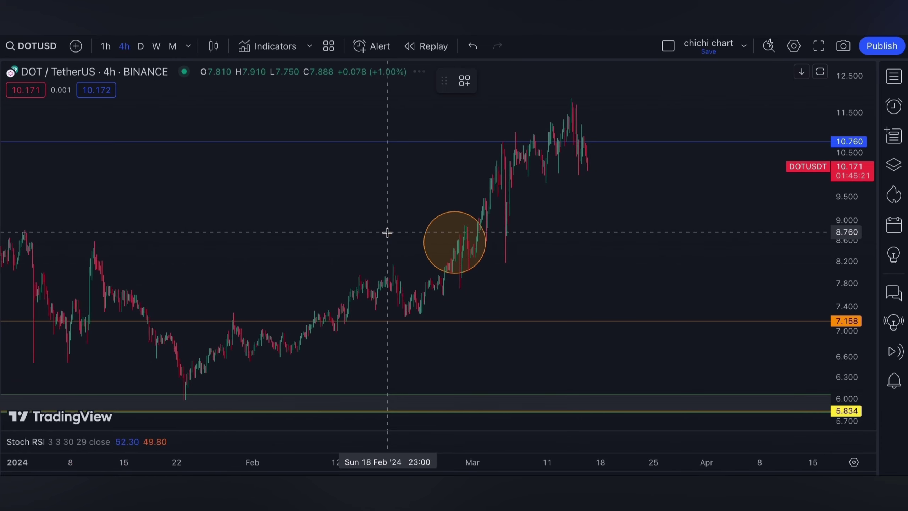
pyautogui.hscroll(1, 387, 232)
pyautogui.click(374, 317)
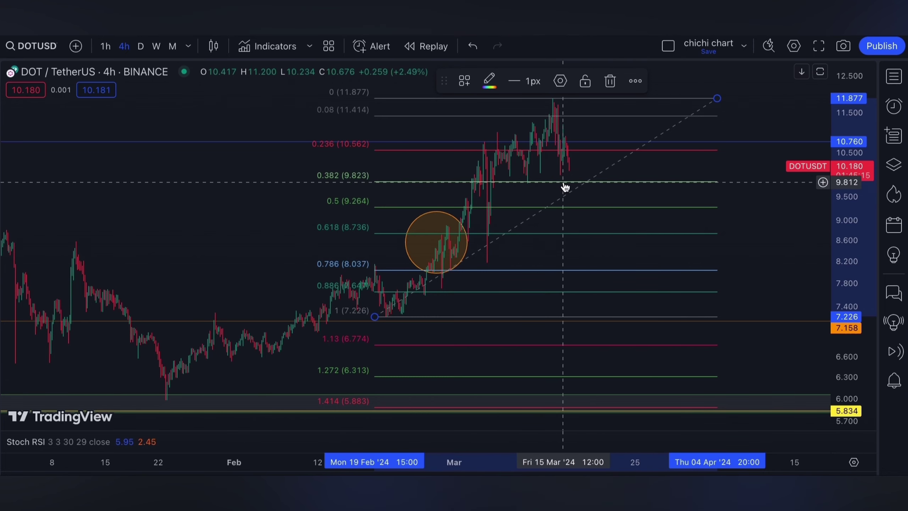
pyautogui.scroll(-5, 564, 187)
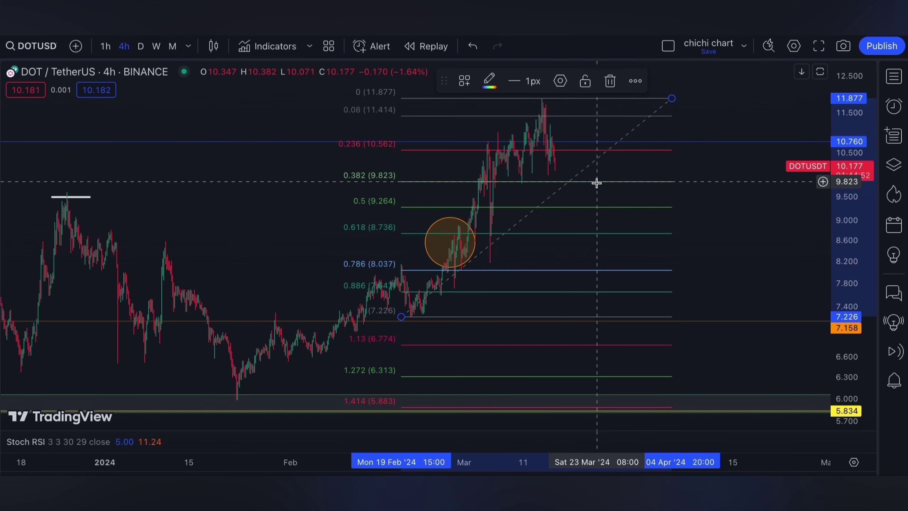
pyautogui.press('Delete')
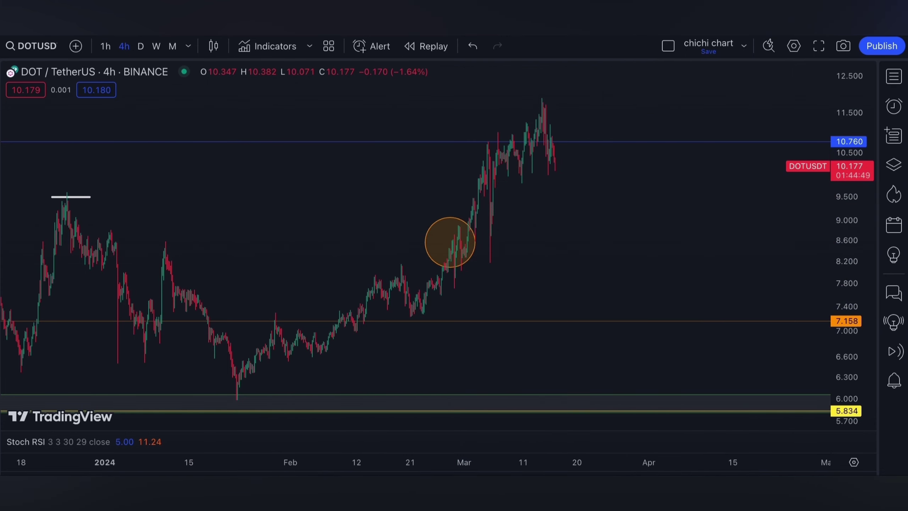
# - Sketch a freehand projection dipping to about 9.8 and curving up above the blue 10.760 line, and return to the daily timeframe
pyautogui.moveTo(548, 158); pyautogui.dragTo(561, 180)
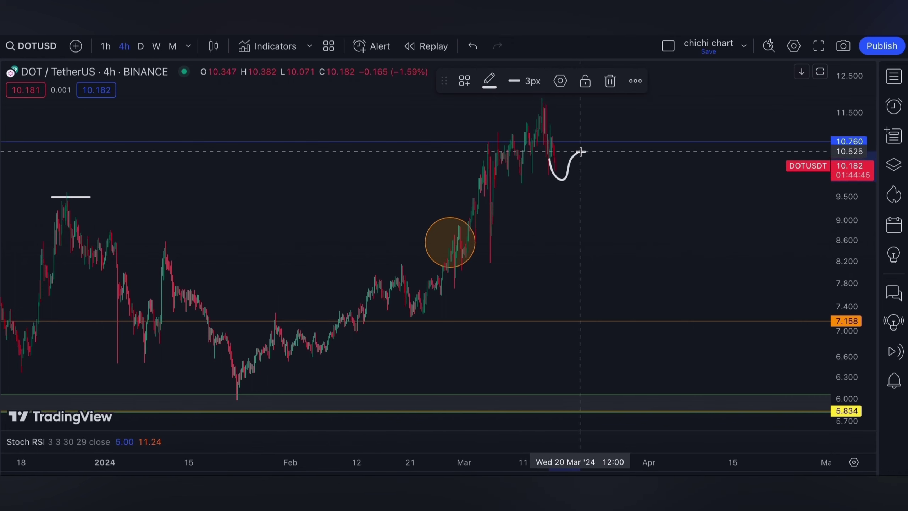
pyautogui.moveTo(580, 152)
pyautogui.mouseDown()
pyautogui.moveTo(591, 125)
pyautogui.moveTo(579, 132)
pyautogui.mouseUp()
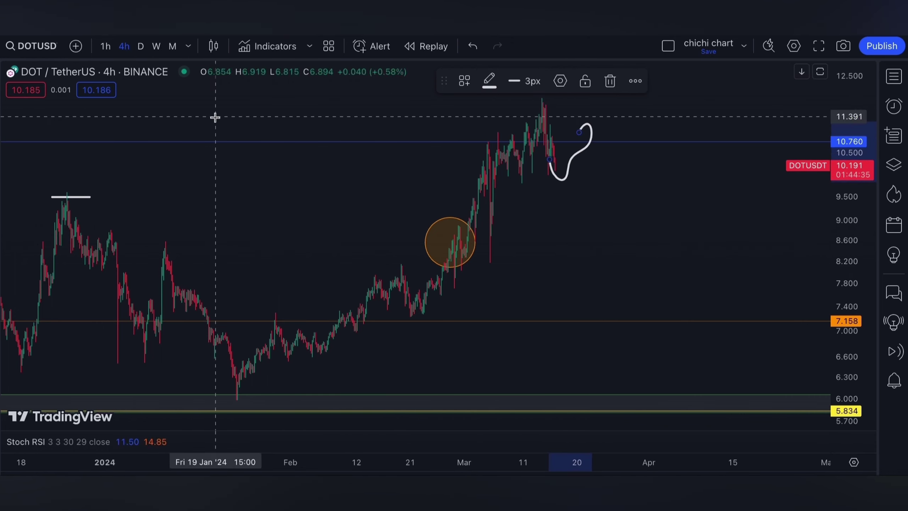
pyautogui.scroll(-4, 215, 117)
pyautogui.click(141, 46)
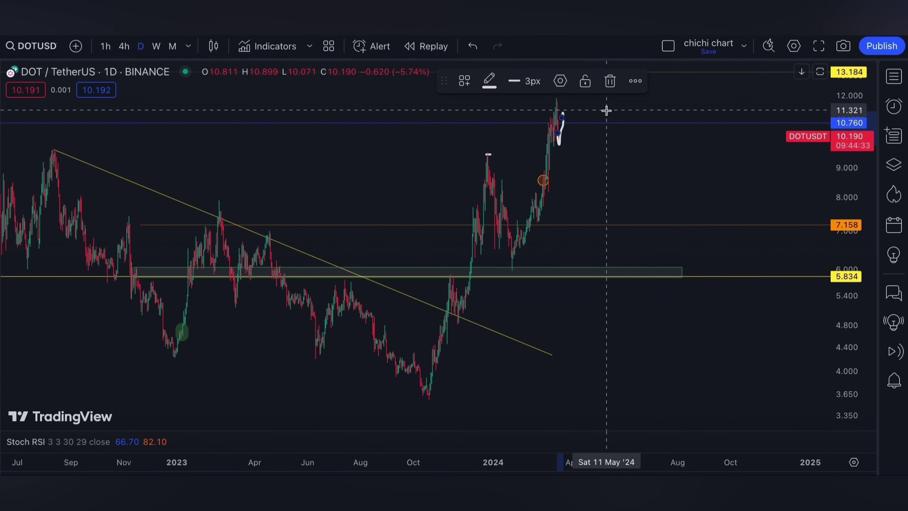
# - Draw a Fibonacci retracement on the daily chart from the early-2022 high at 23.867 down to the October 2023 low at 3.582
pyautogui.rightClick(624, 113)
pyautogui.click(626, 125)
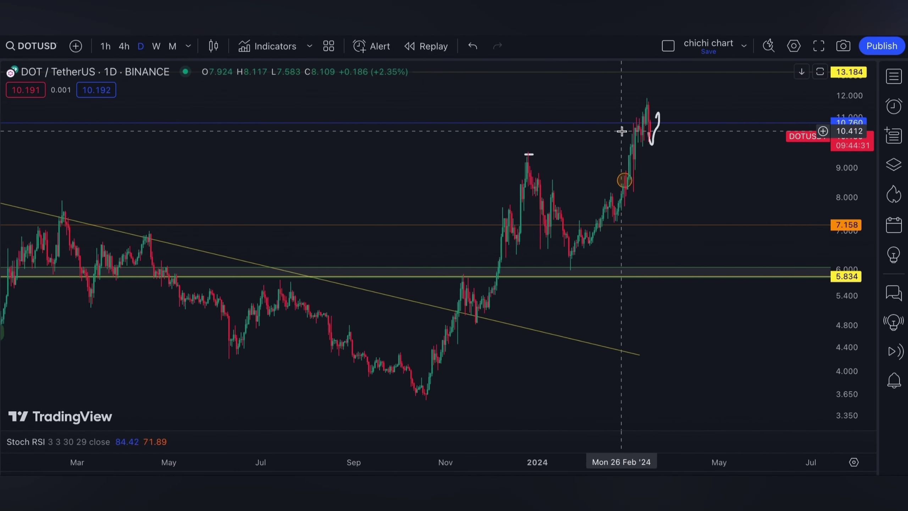
pyautogui.moveTo(848, 147); pyautogui.dragTo(849, 198)
pyautogui.scroll(-7, 647, 188)
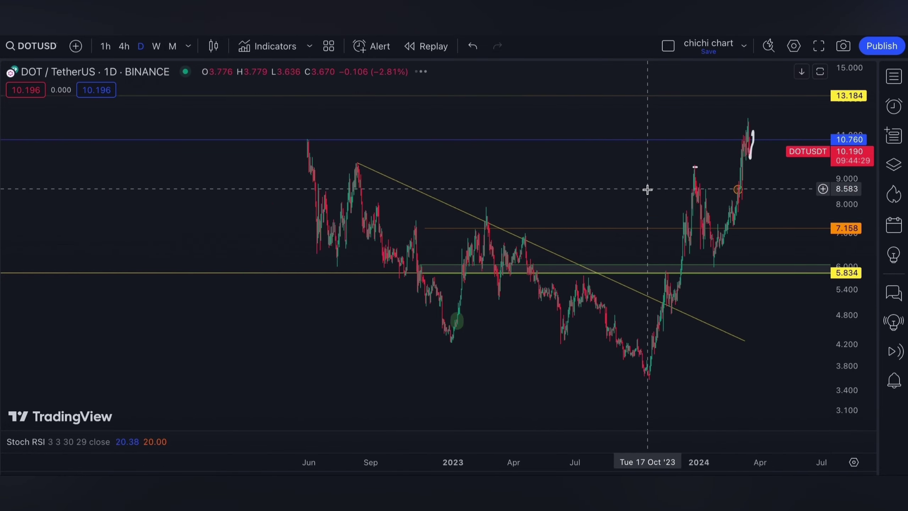
pyautogui.hscroll(3, 647, 188)
pyautogui.rightClick(514, 116)
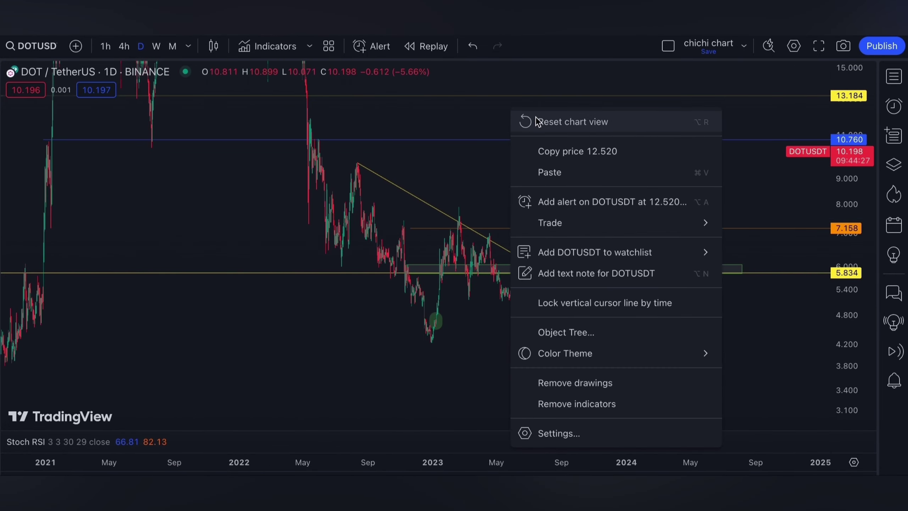
pyautogui.click(529, 122)
pyautogui.hotkey('alt', 'l')
pyautogui.scroll(-4, 518, 145)
pyautogui.scroll(-3, 517, 146)
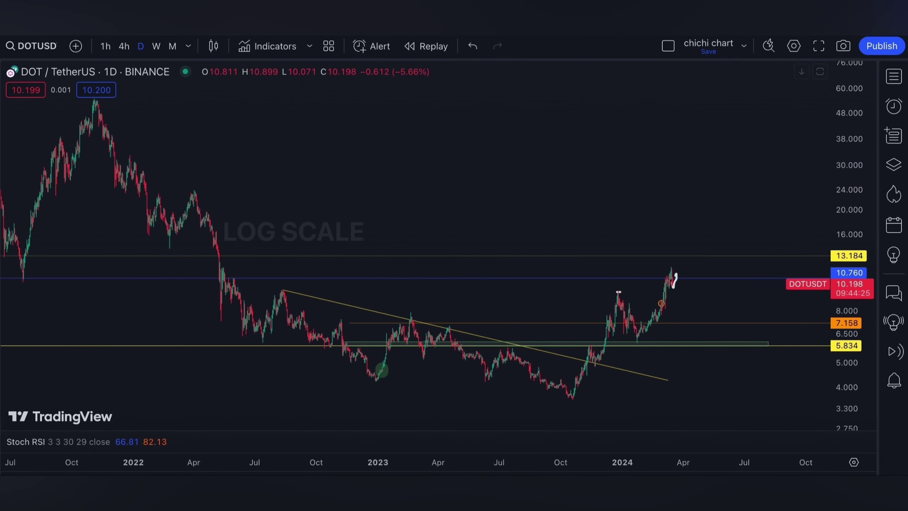
pyautogui.click(176, 191)
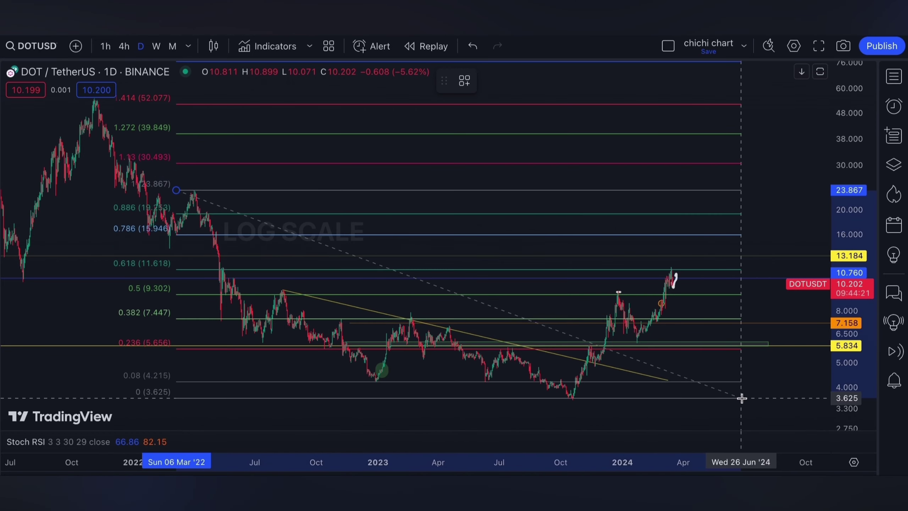
pyautogui.click(767, 399)
# - Sketch a freehand arc above the current price, from about 13.8 up to the 0.786 Fibonacci level and down to about 12.9
pyautogui.scroll(-2, 569, 302)
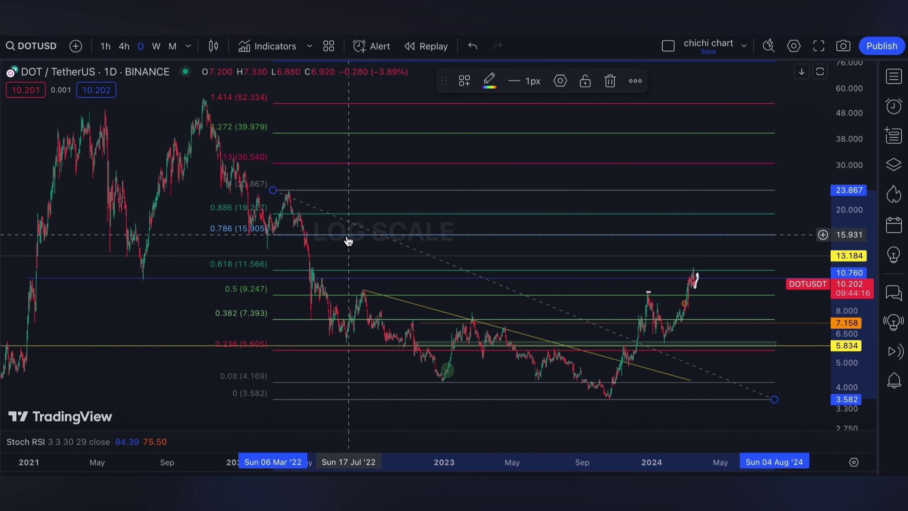
pyautogui.scroll(-2, 484, 242)
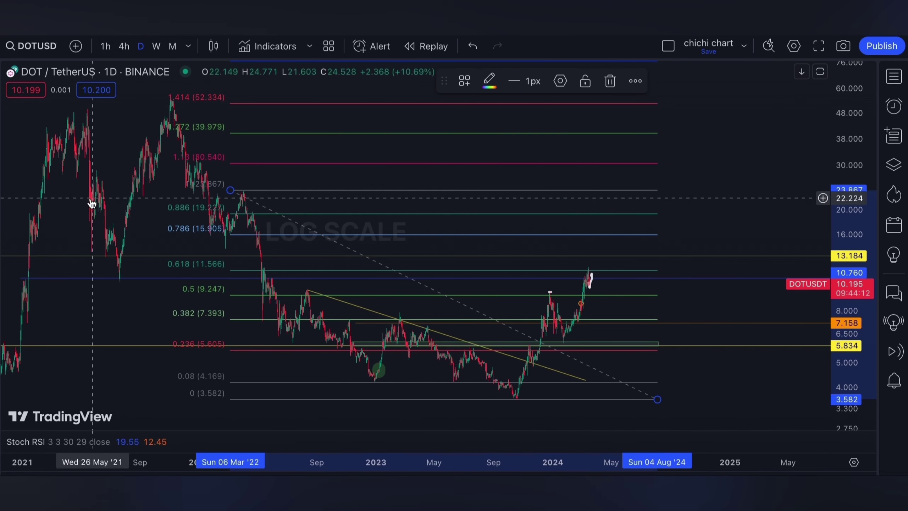
pyautogui.click(592, 247)
pyautogui.moveTo(590, 251); pyautogui.dragTo(610, 254)
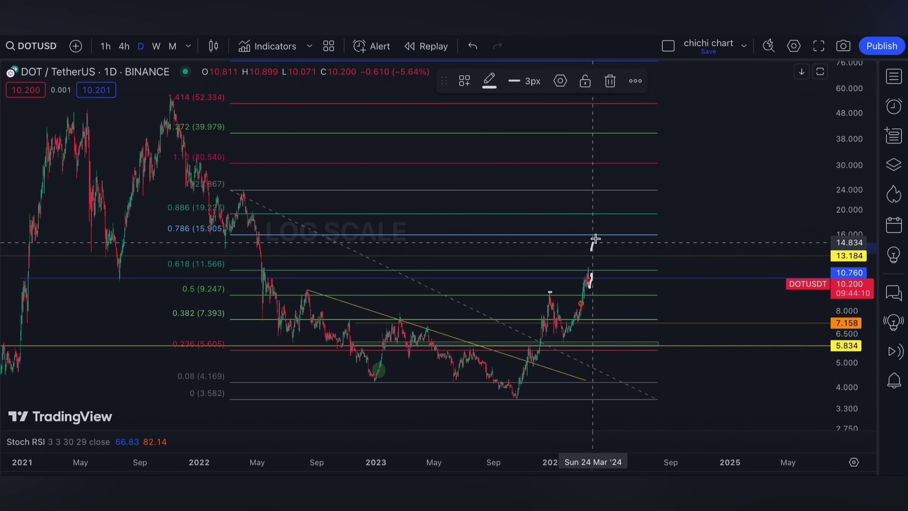
pyautogui.scroll(5, 677, 206)
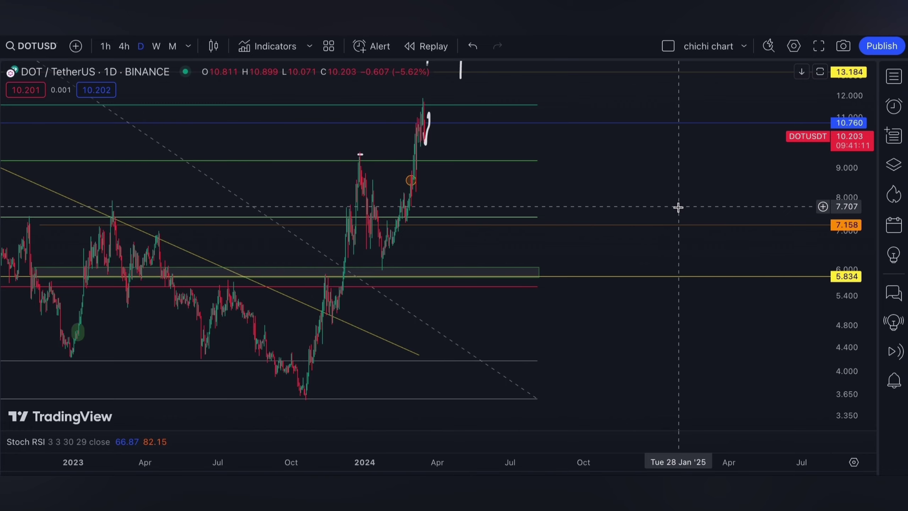
pyautogui.scroll(-5, 626, 215)
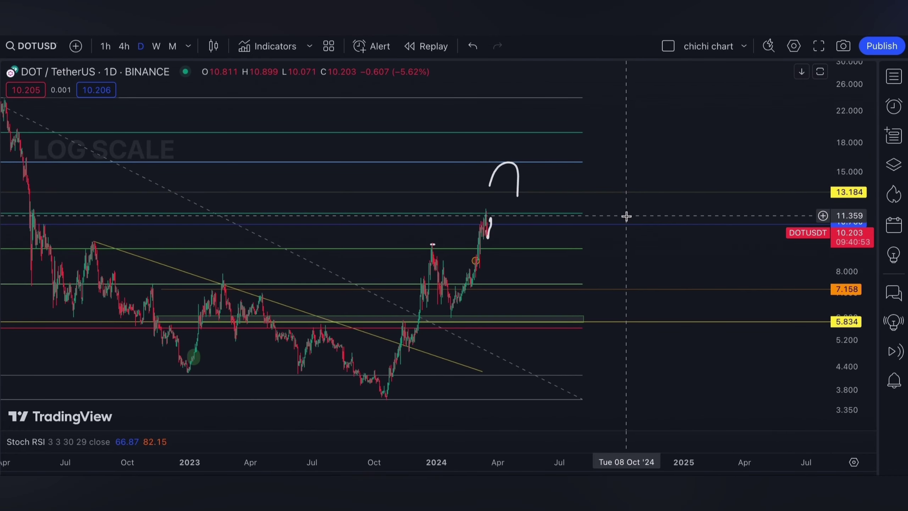
# - Delete the Fibonacci retracement, both freehand projections and the small white mark on the high around the start of 2024
pyautogui.click(565, 217)
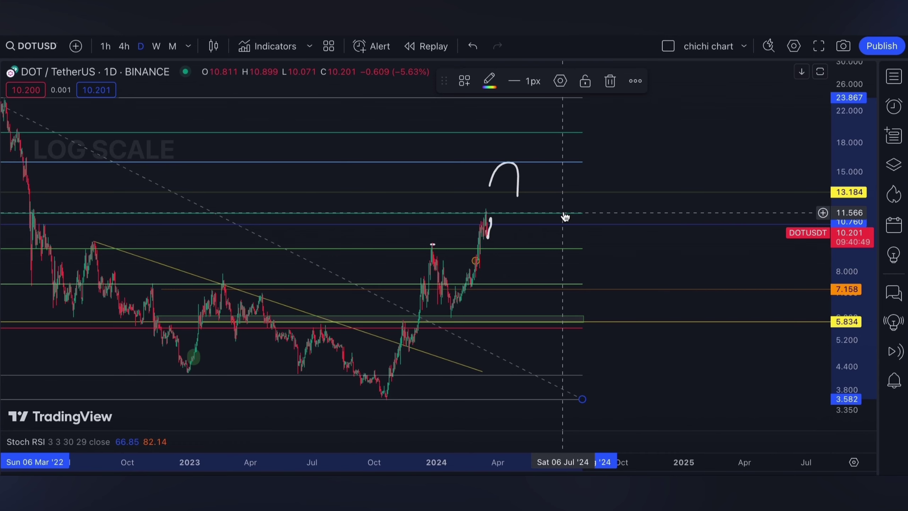
pyautogui.press('Delete')
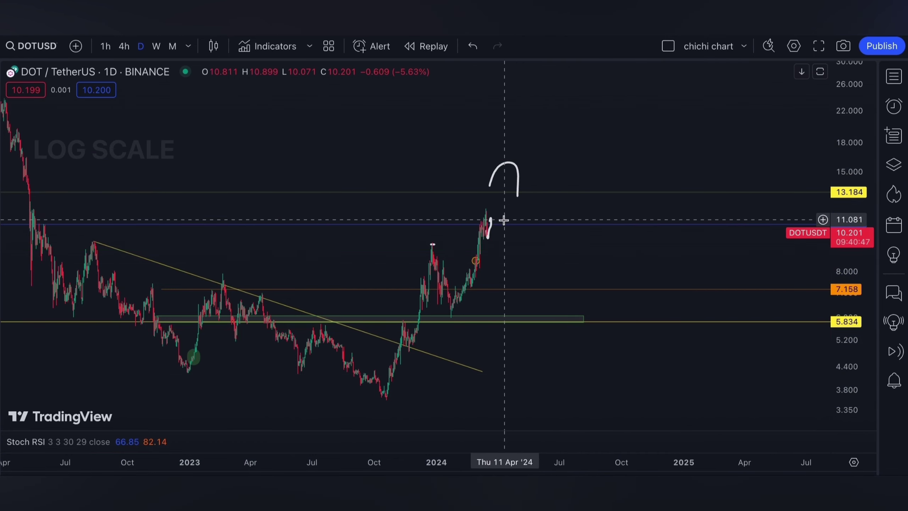
pyautogui.press('Delete')
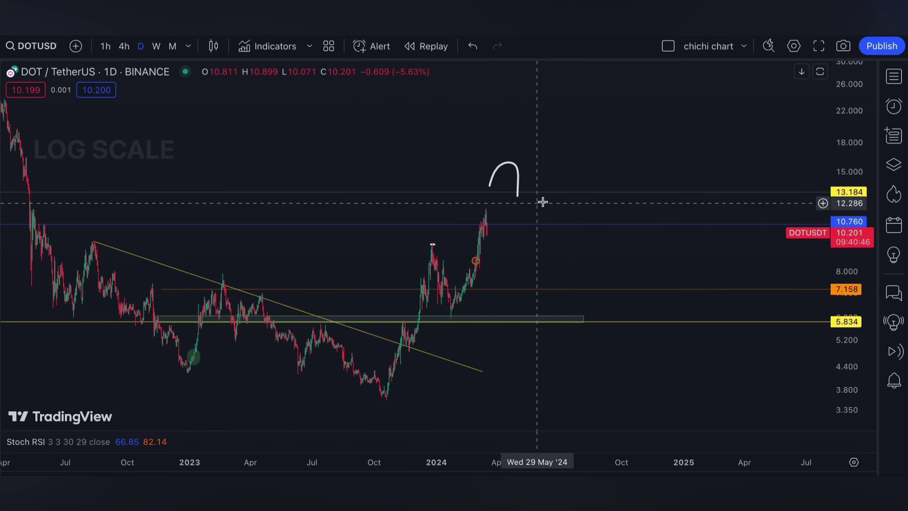
pyautogui.click(517, 175)
pyautogui.scroll(5, 491, 216)
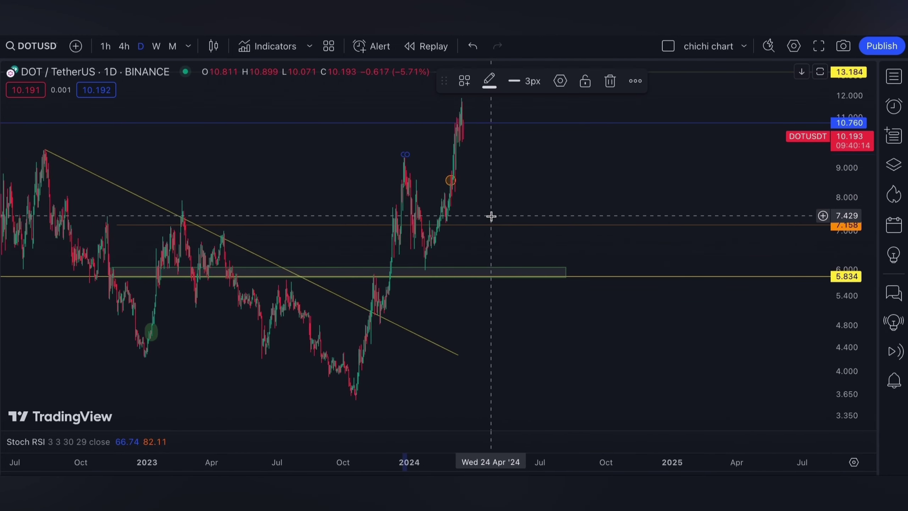
pyautogui.press('Delete')
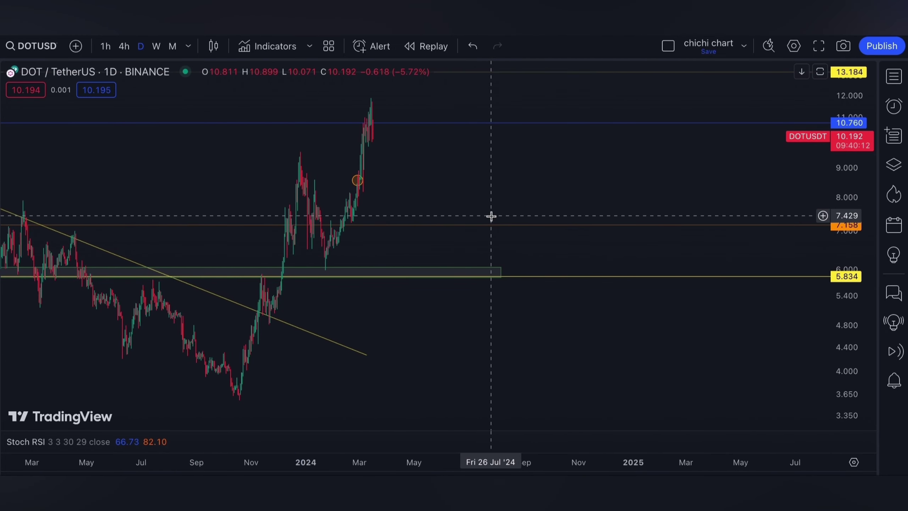
# - Switch the chart to the 4-hour timeframe and remove the orange circle from the late-February rally
pyautogui.click(126, 46)
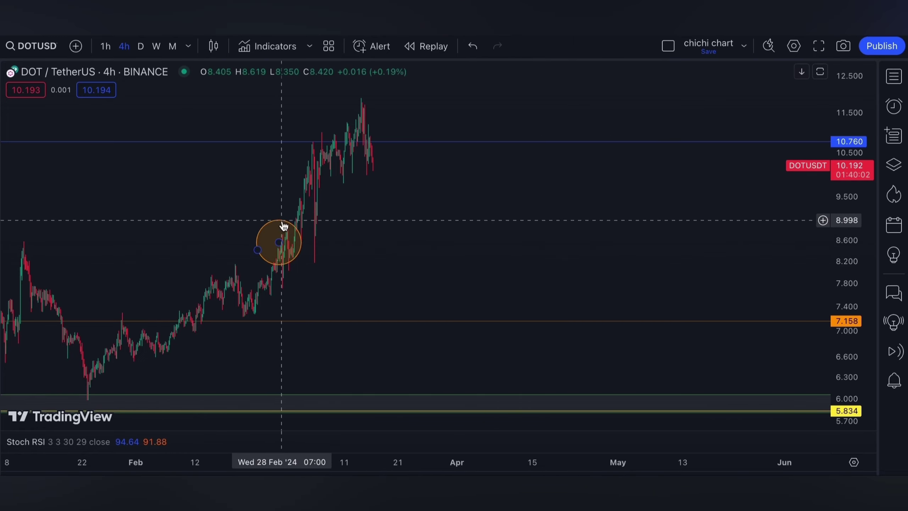
pyautogui.hscroll(-5, 286, 218)
pyautogui.scroll(-3, 288, 218)
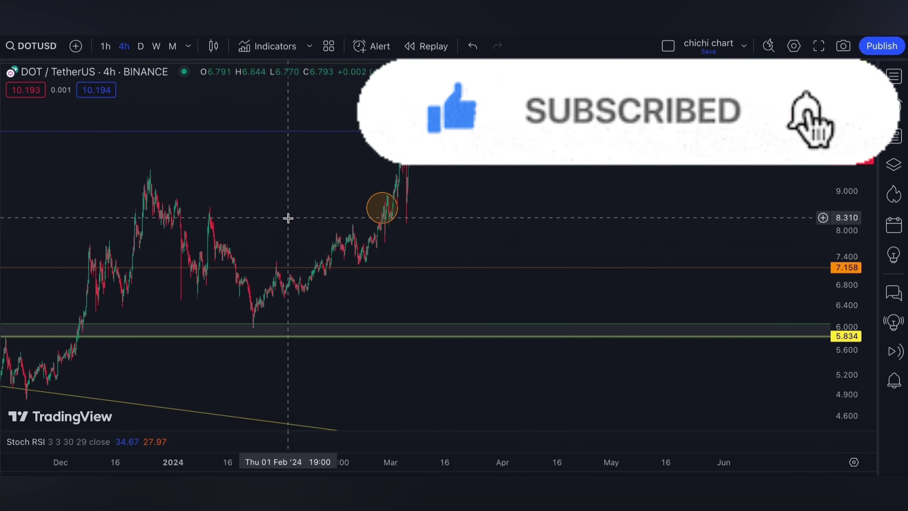
pyautogui.moveTo(375, 202); pyautogui.dragTo(426, 130)
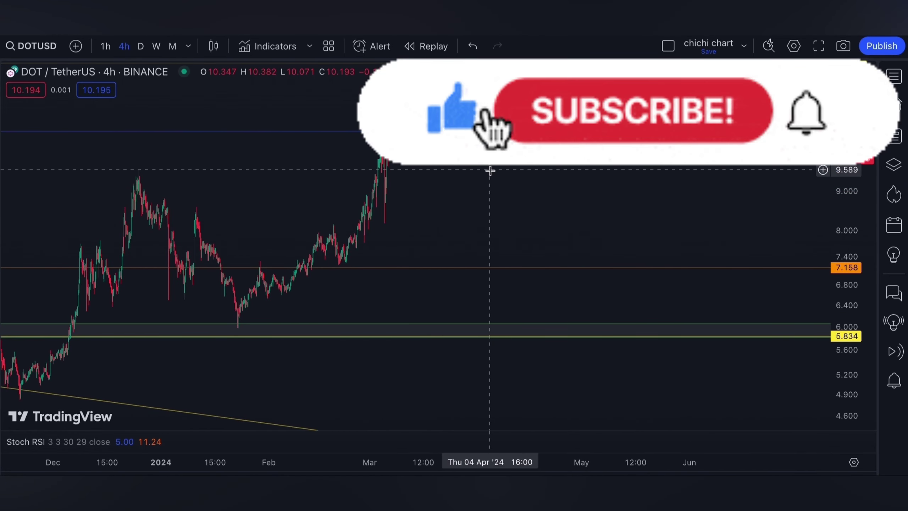